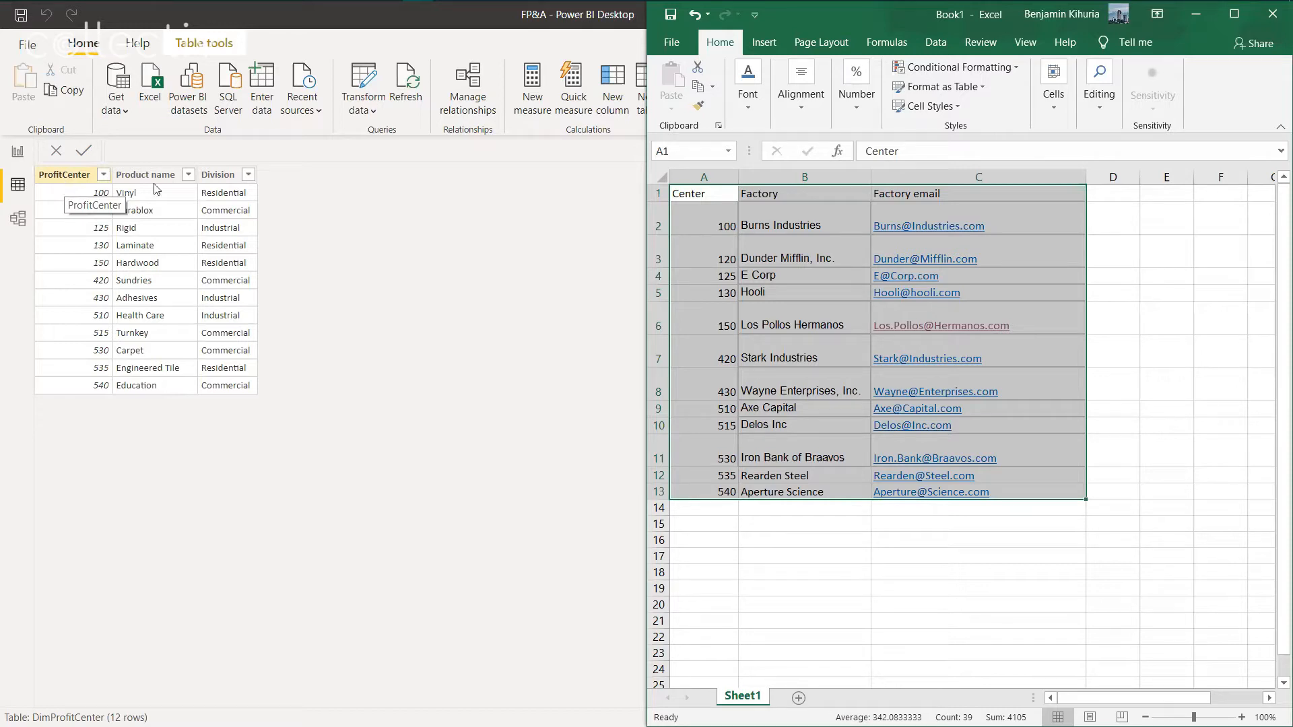
- Copy the selected factory table A1:C13 in Excel and open the Power Query Editor from the FP&A file in Power BI Desktop
right_click(759, 224)
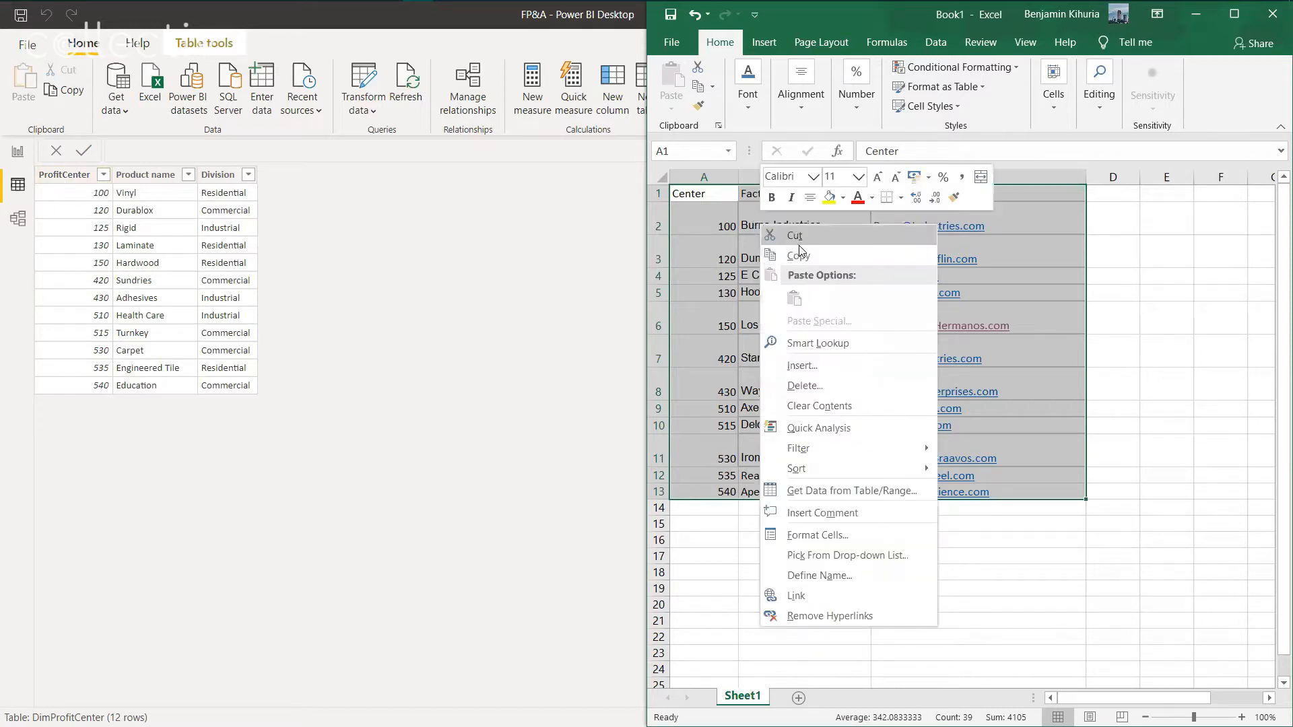
click(798, 255)
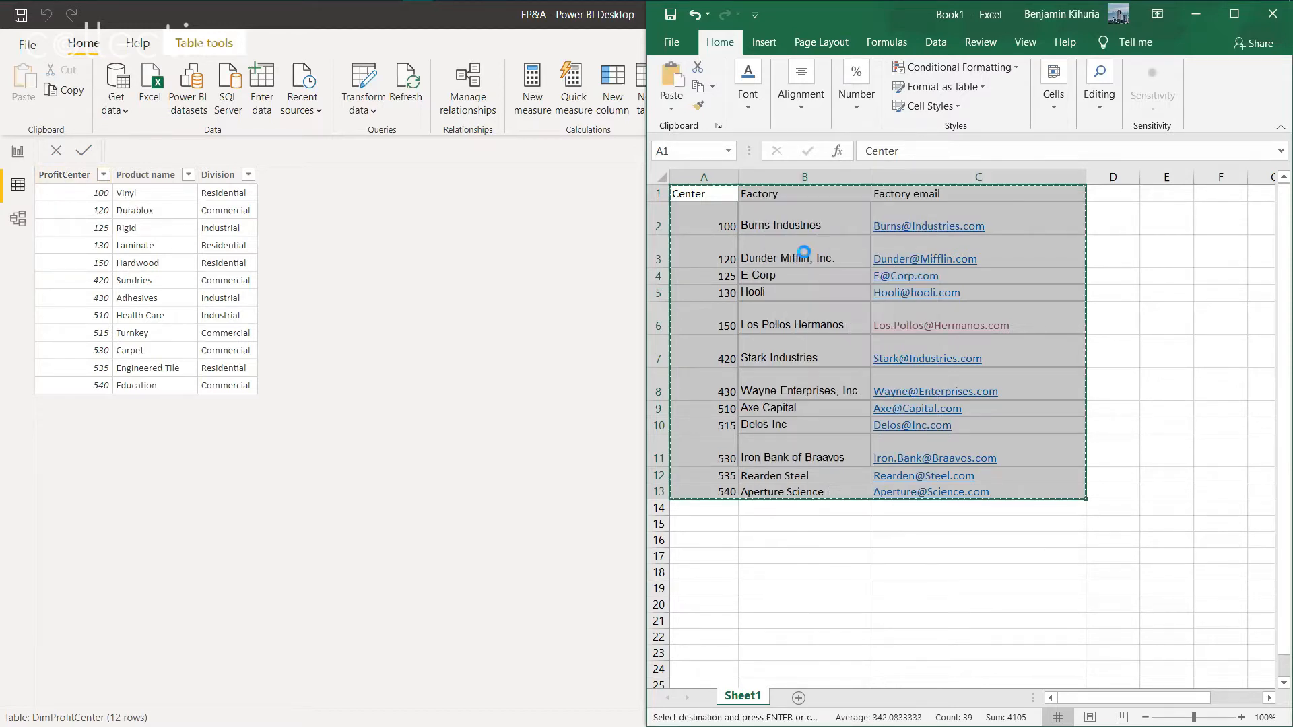
click(495, 280)
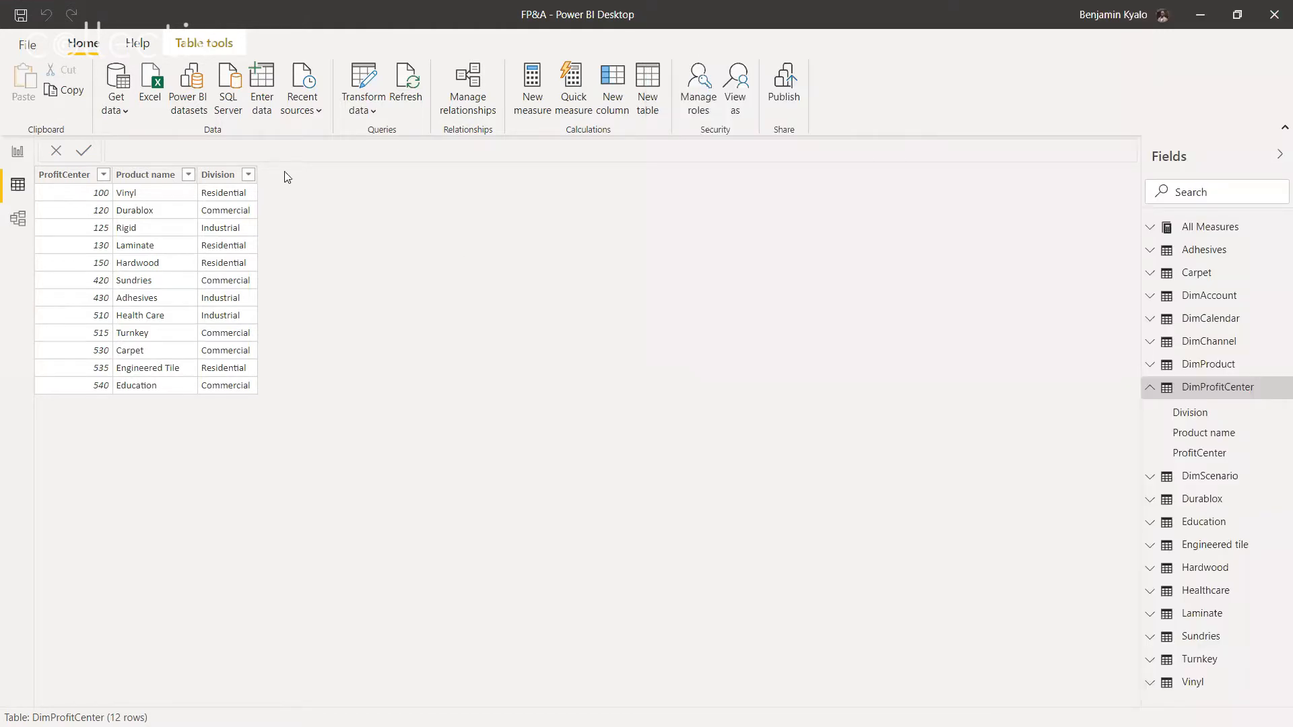
click(367, 101)
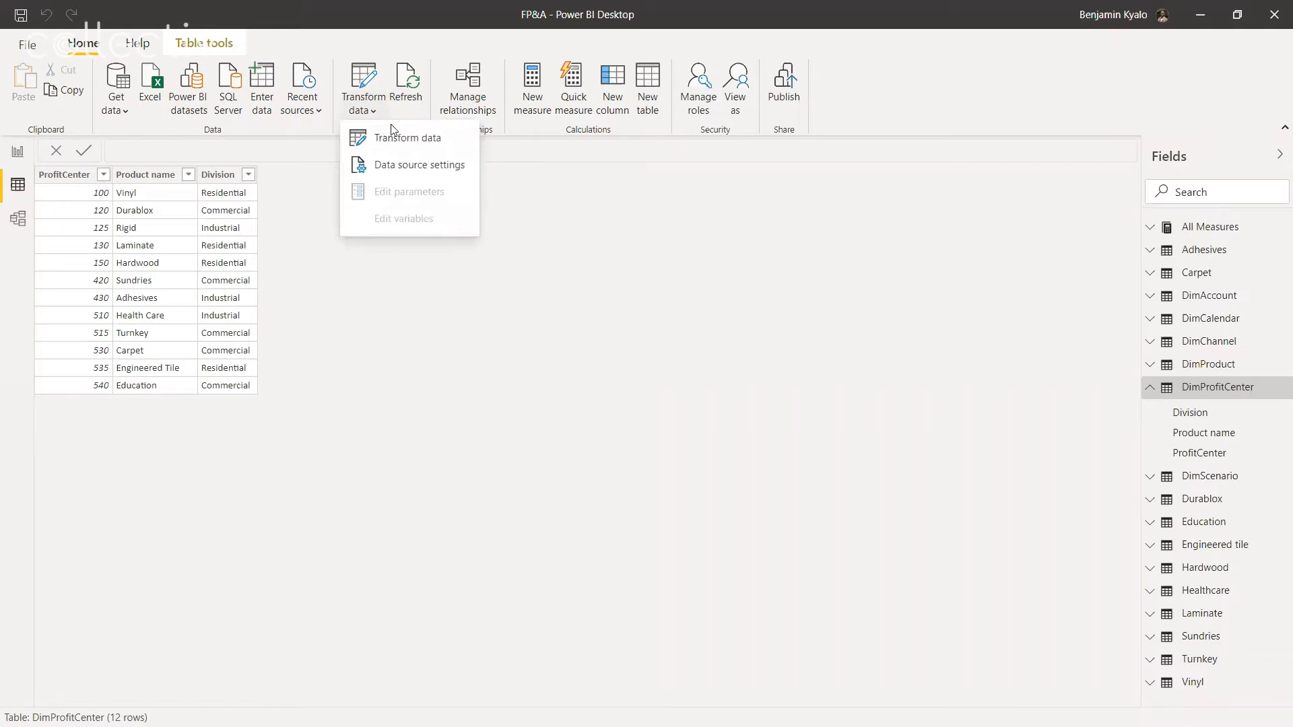
click(364, 86)
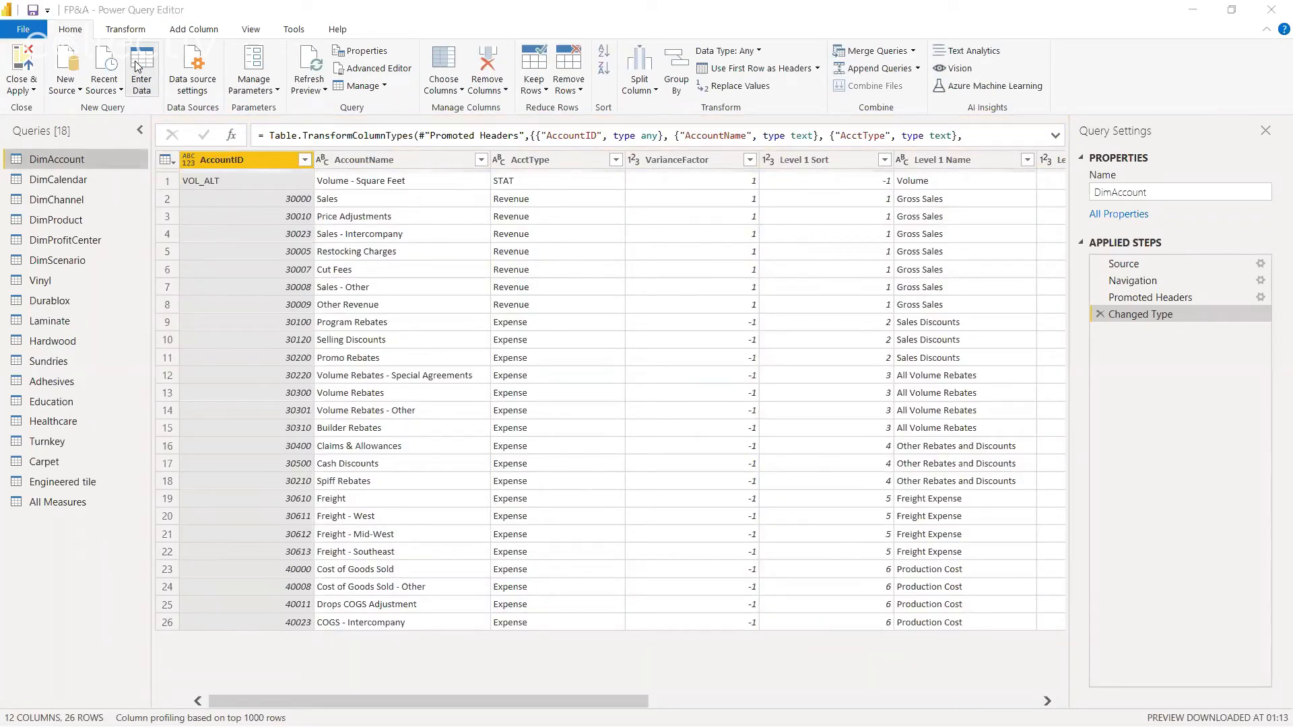
- Start a manually entered table and paste the copied Center, Factory and Factory email data into it
click(136, 62)
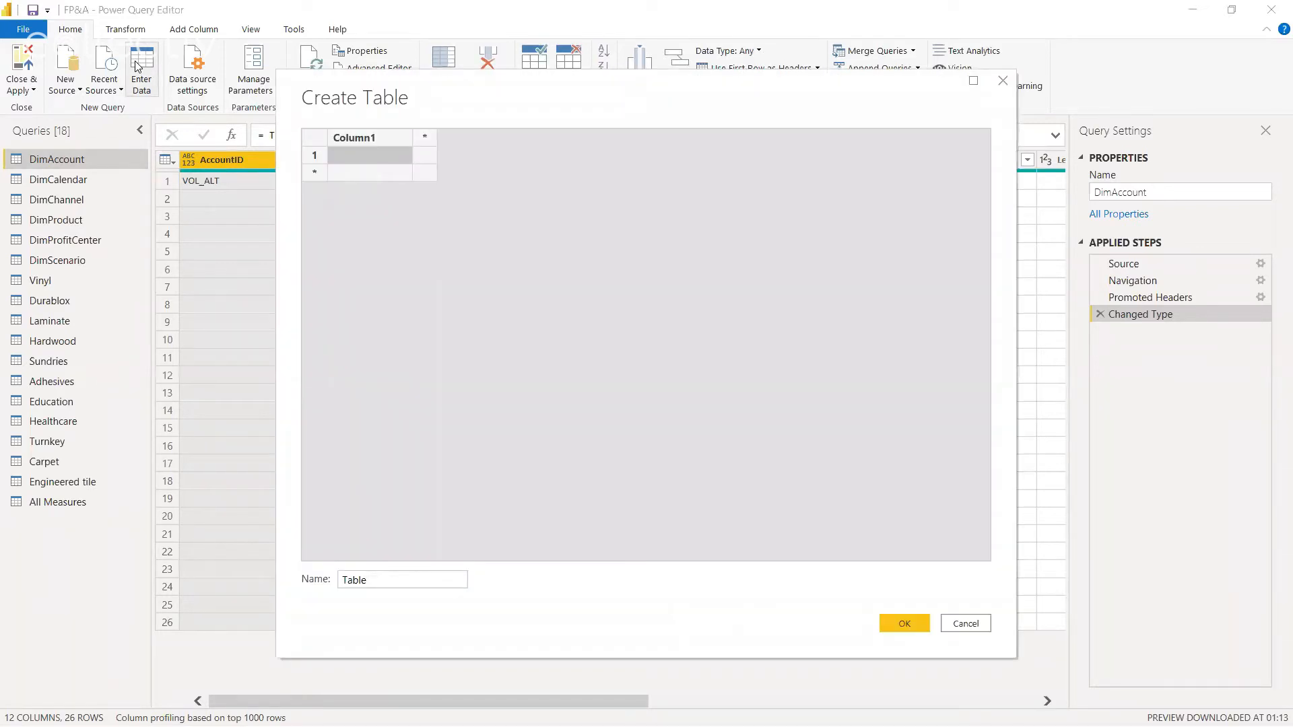
right_click(351, 134)
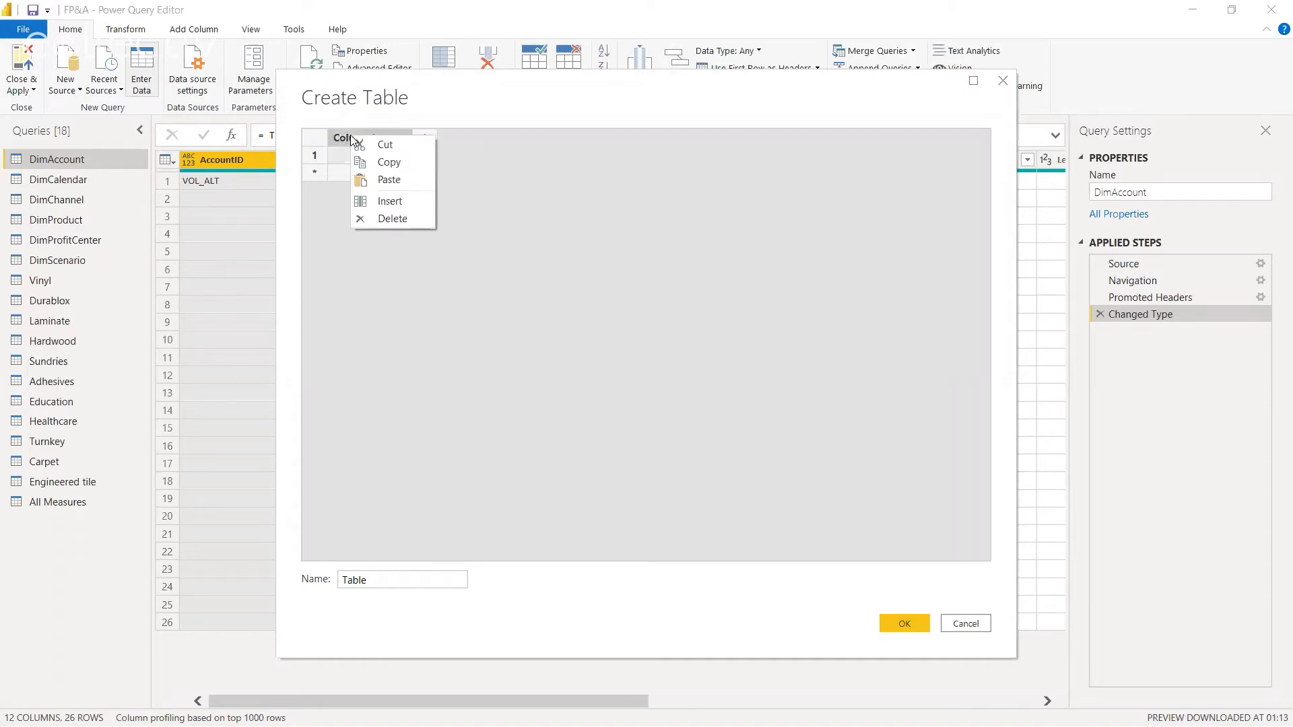
click(386, 177)
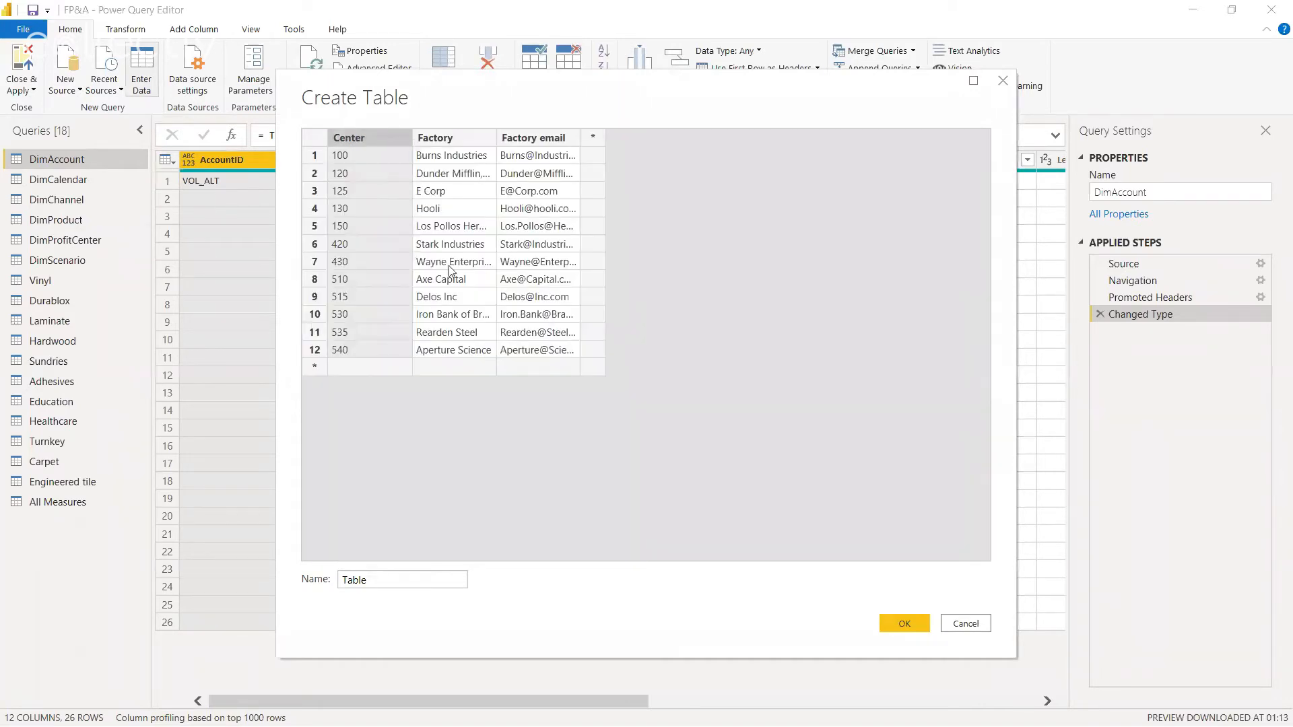
- Name the pasted table DimFactory and create it as a query
click(408, 585)
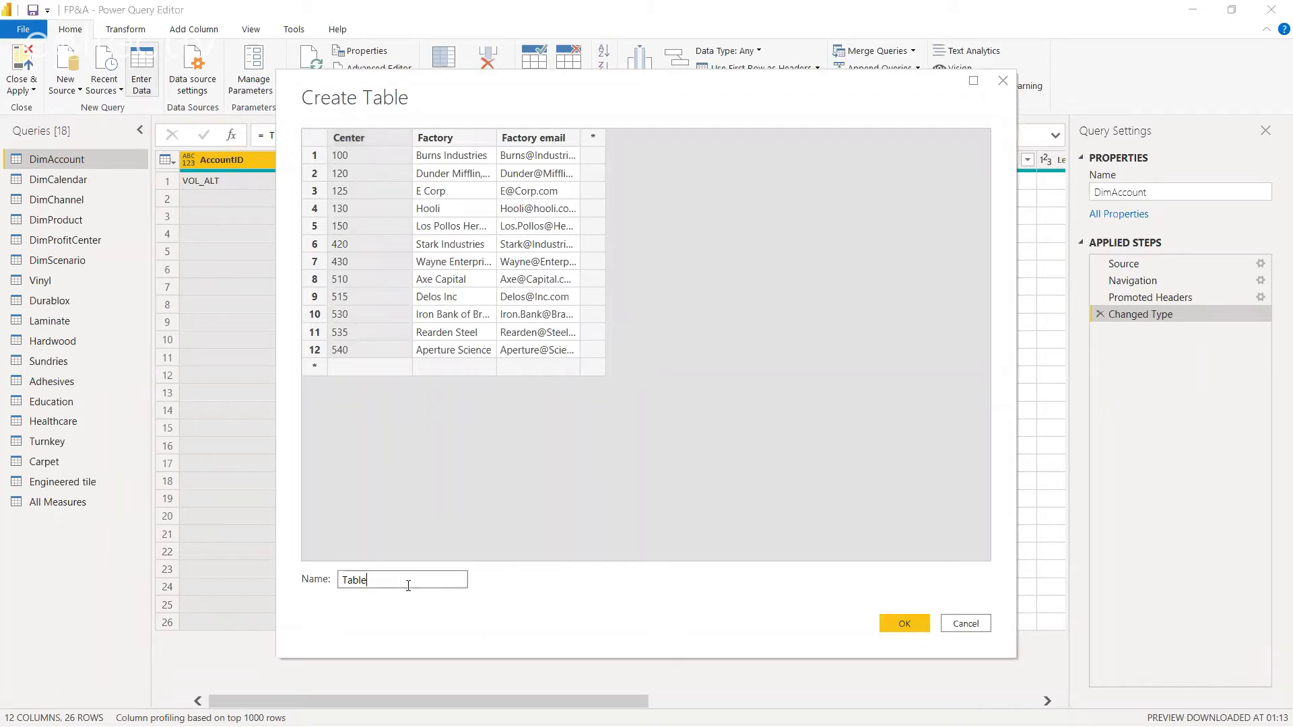
key(BackSpace)
key(BackSpace)
key(BackSpace)
key(BackSpace)
key(BackSpace)
text(DimFaco)
key(BackSpace)
text(tory)
click(891, 626)
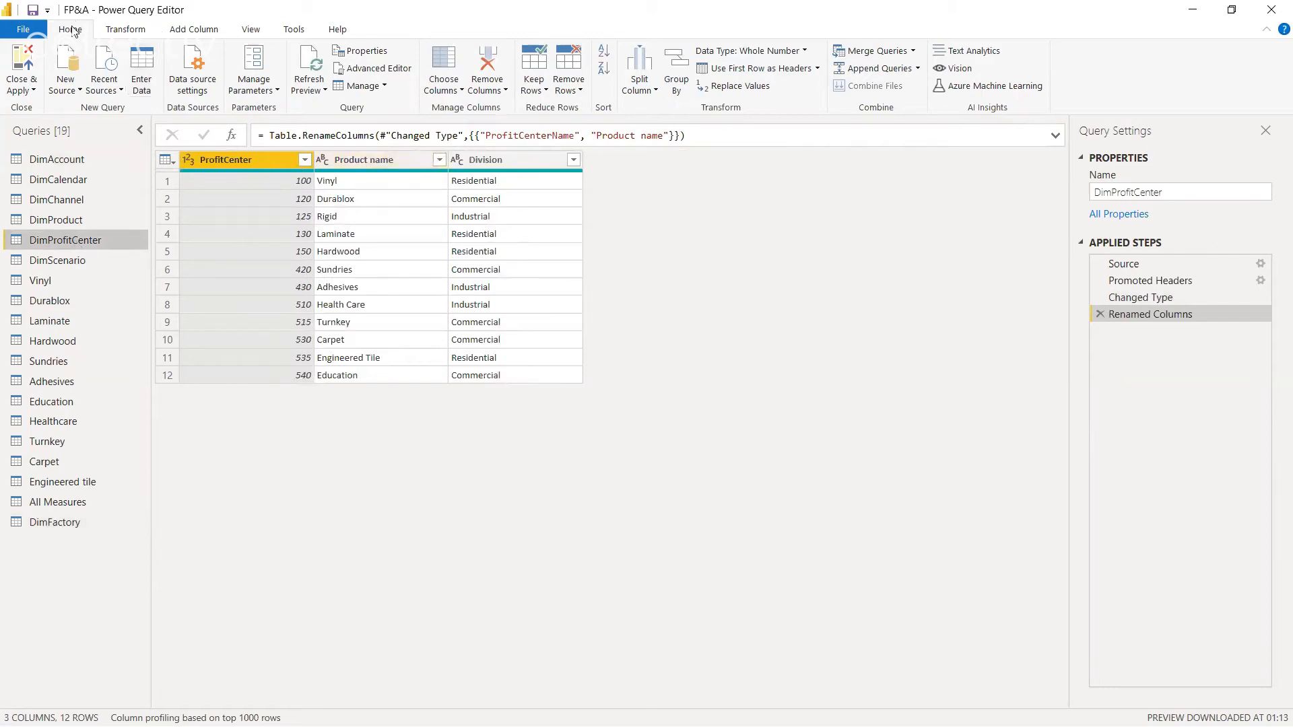
- Merge the DimProfitCenter query with DimFactory, matching ProfitCenter to Center with a Left Outer join
click(863, 51)
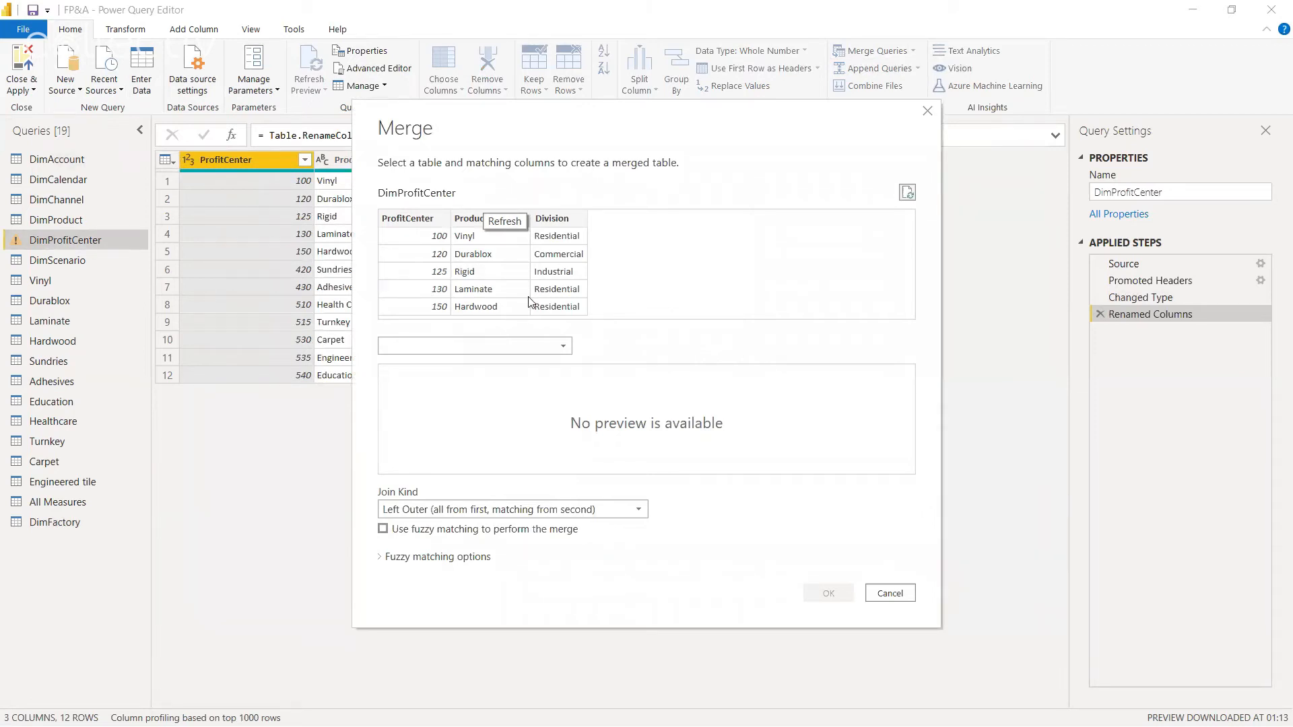
click(516, 348)
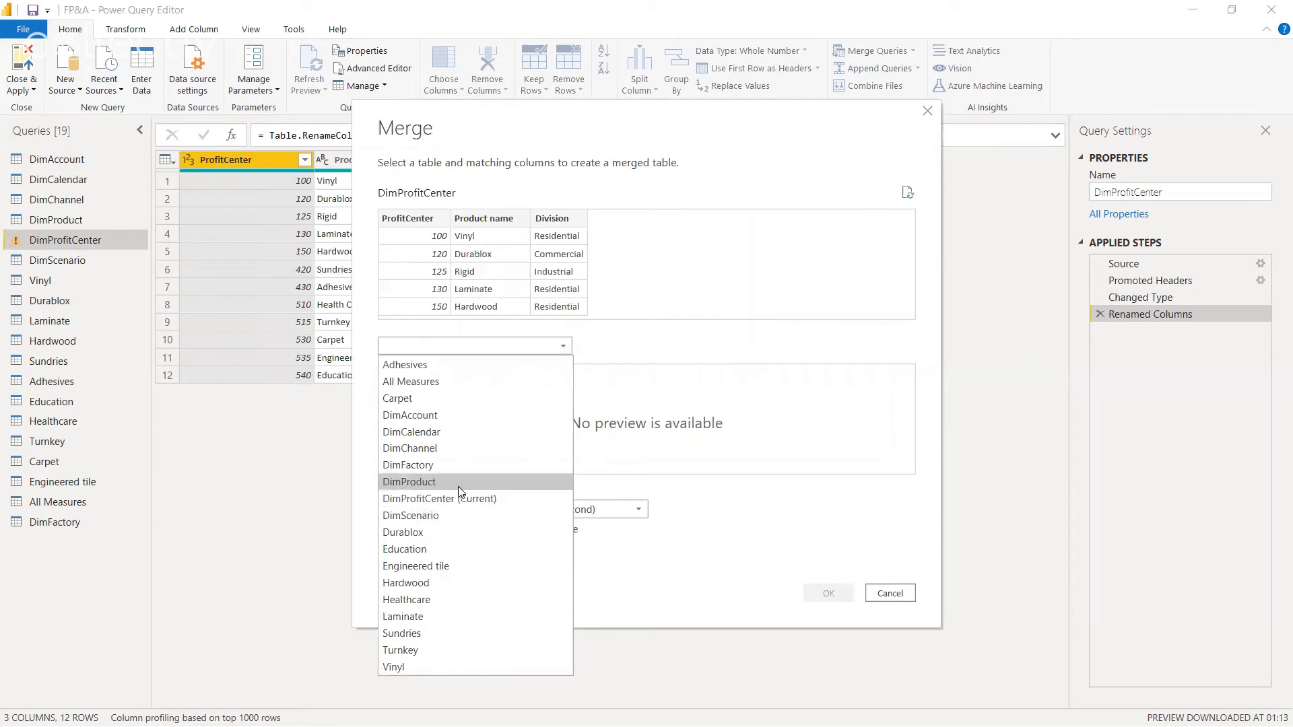
click(458, 464)
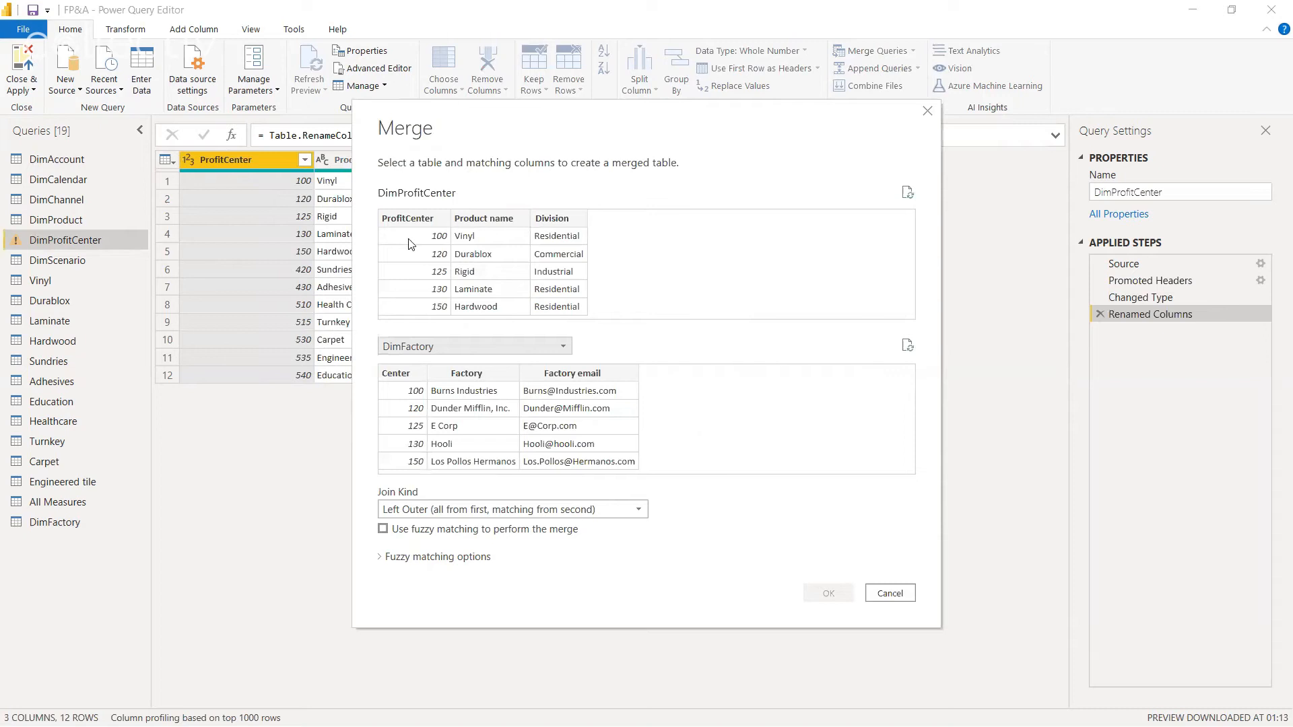
click(409, 221)
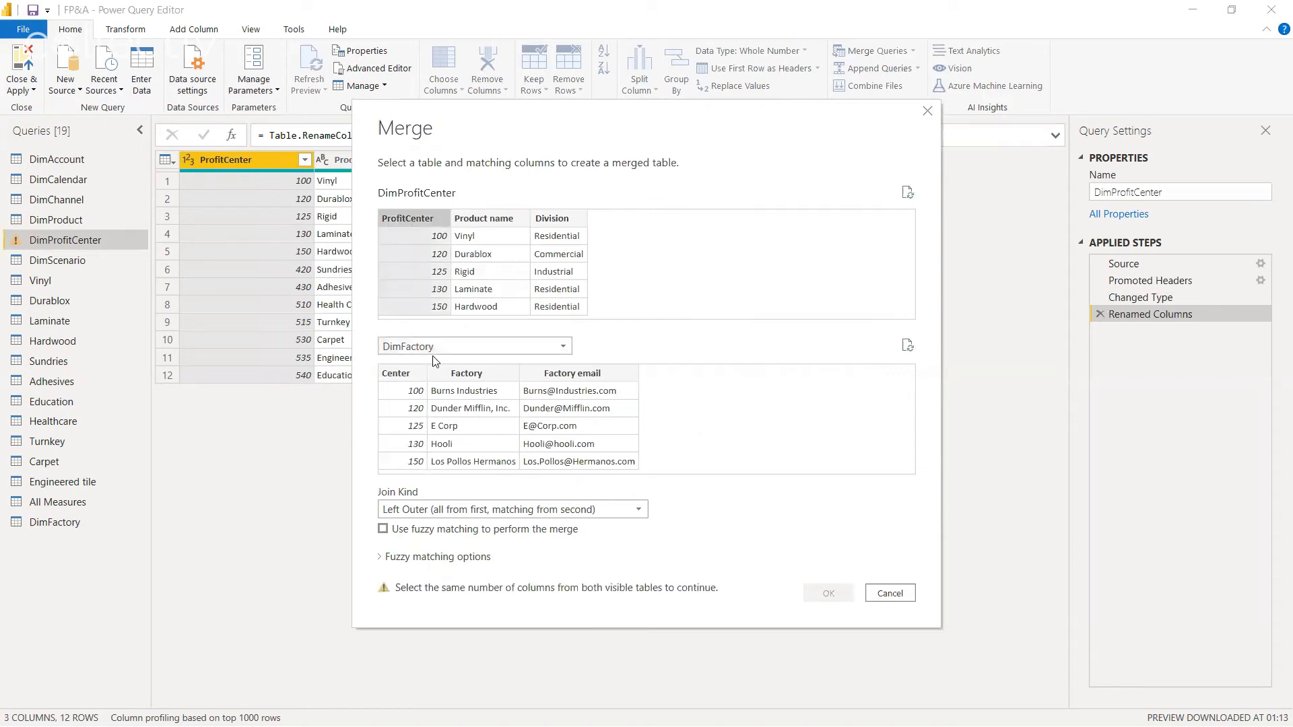
click(398, 376)
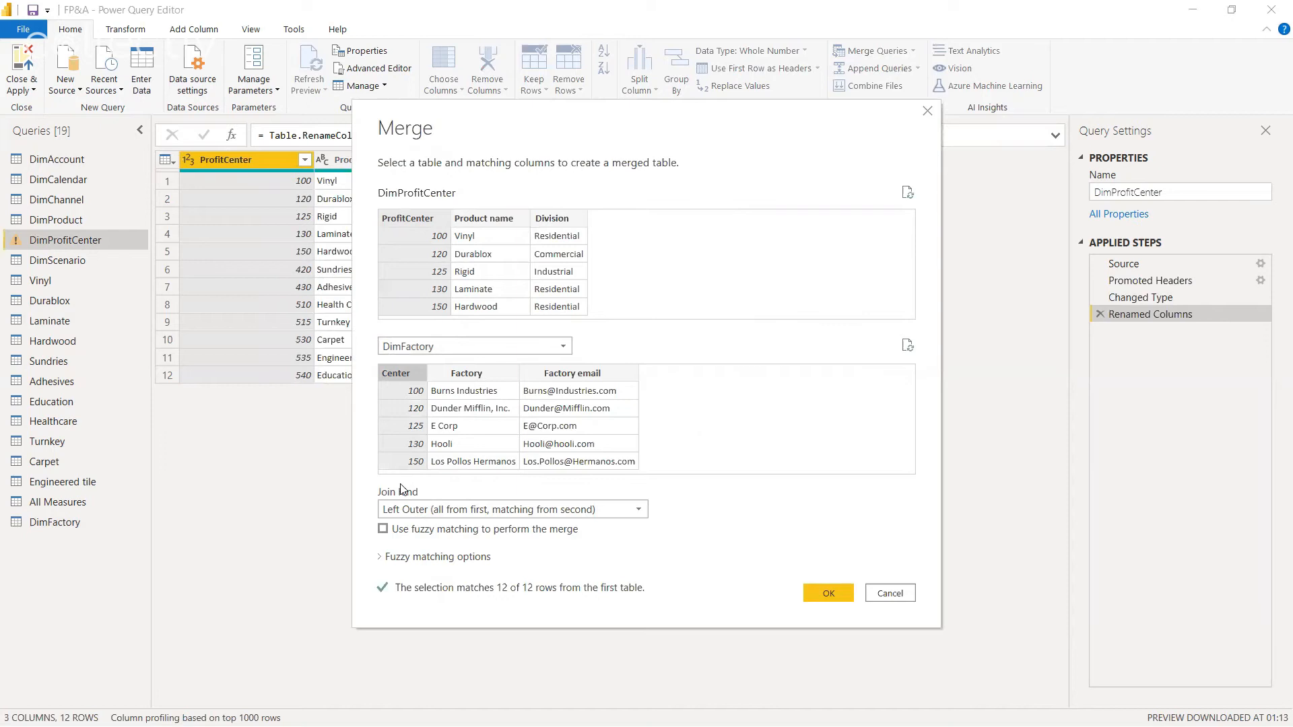
click(426, 512)
click(426, 512)
click(829, 593)
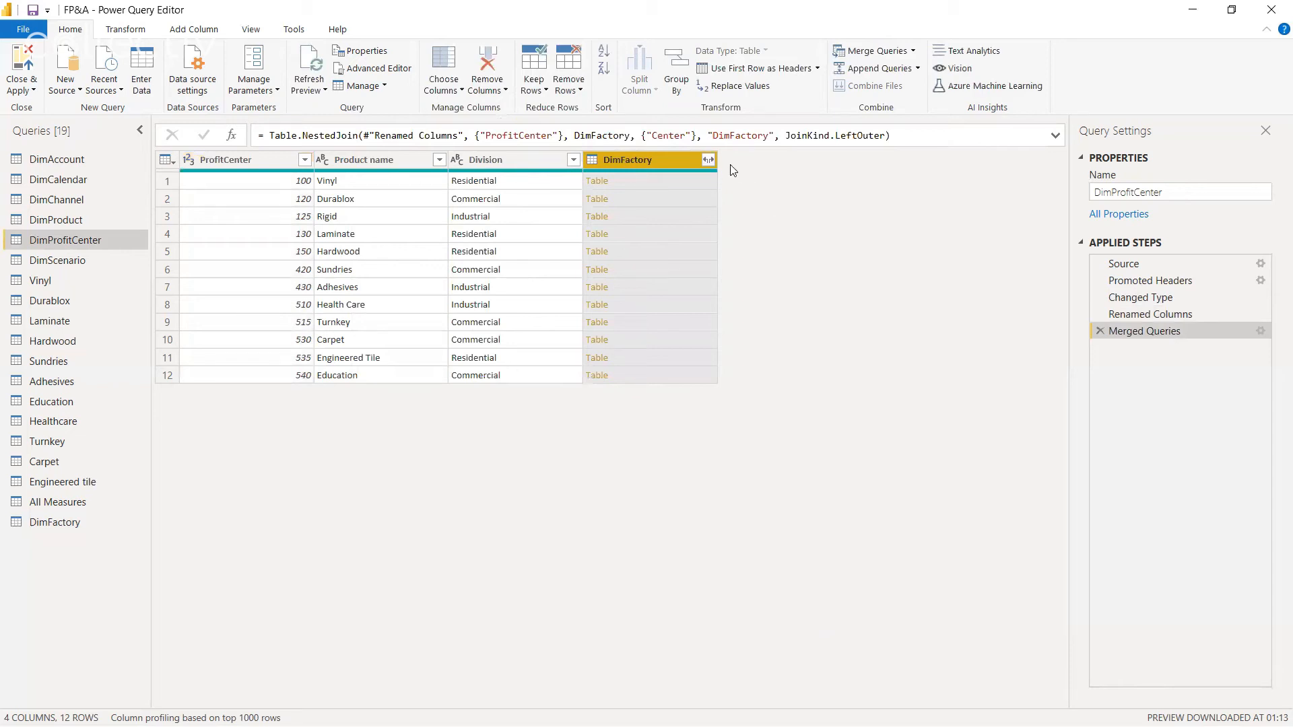
- Expand the merged DimFactory column to Factory and Factory email only, without the original column name as prefix
click(707, 160)
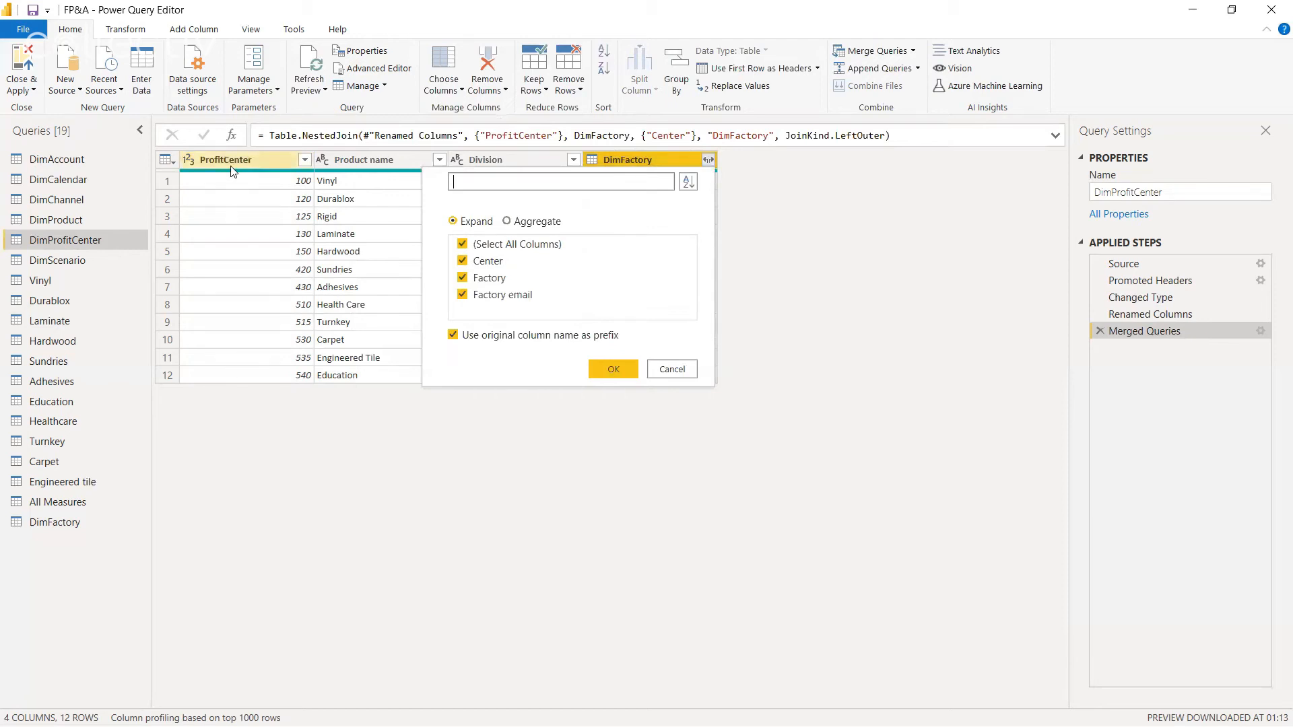
click(465, 262)
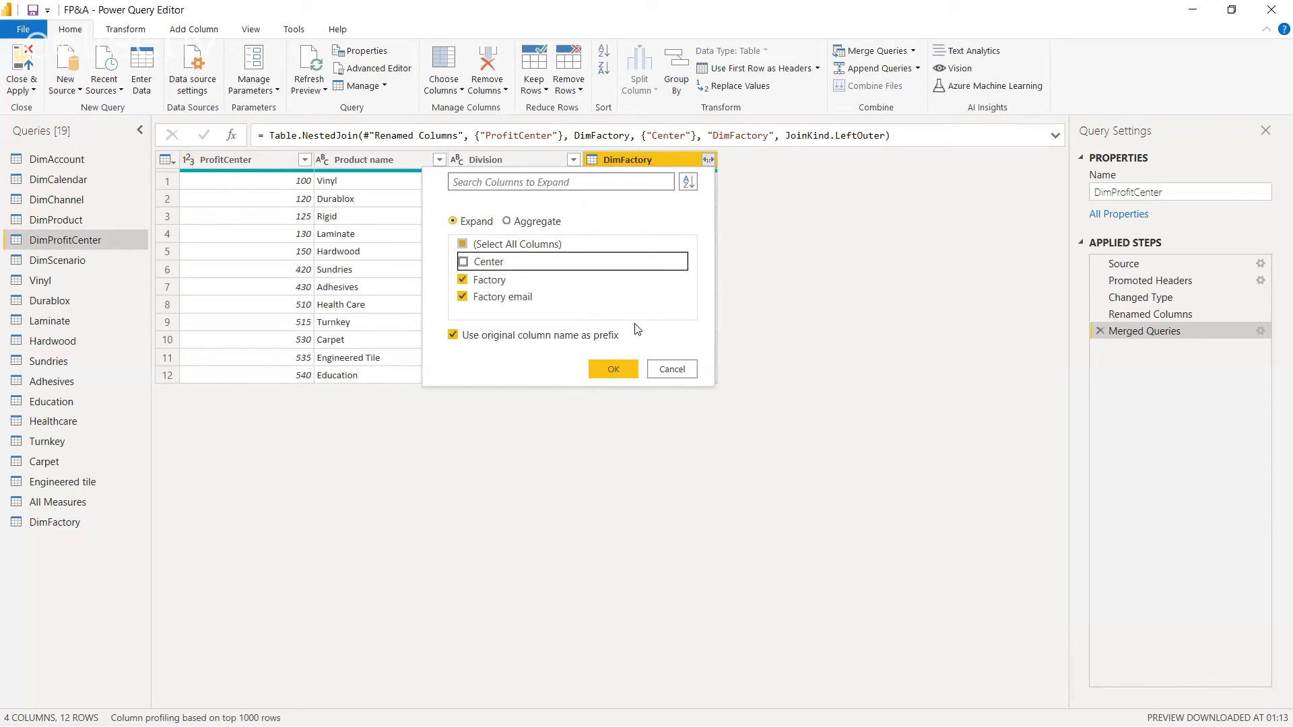
click(453, 335)
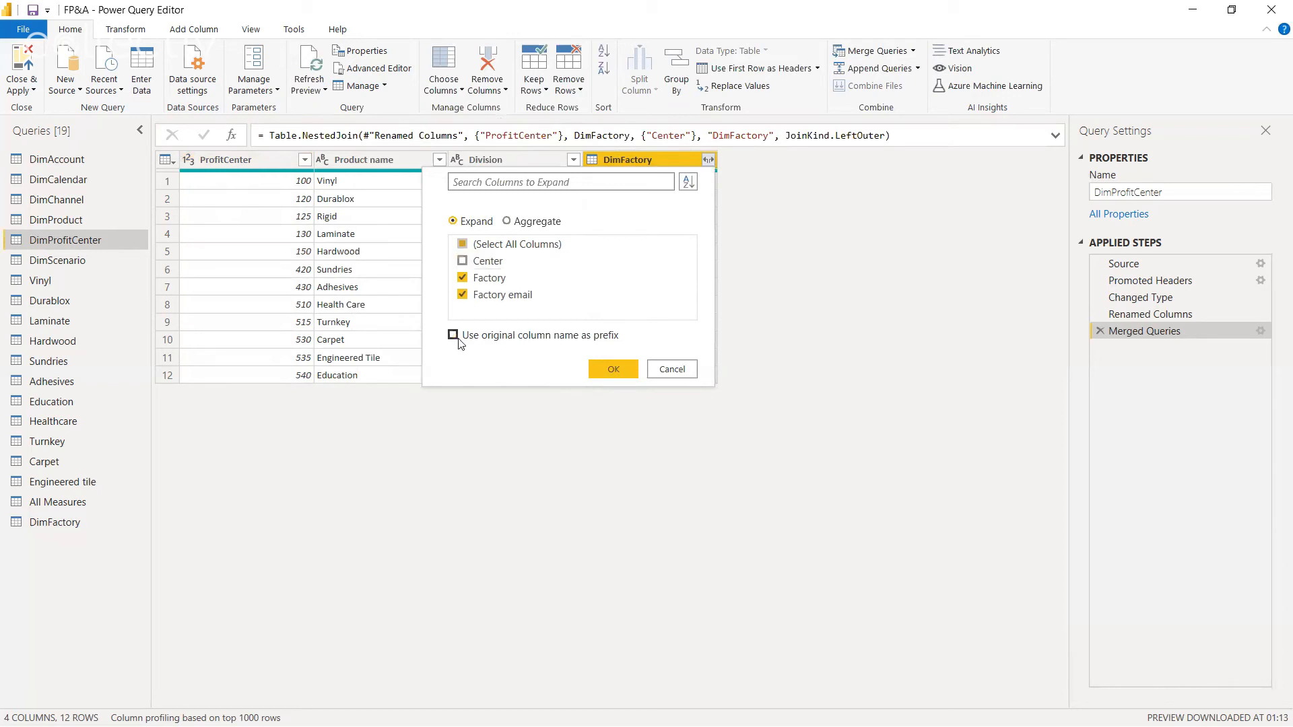
click(614, 372)
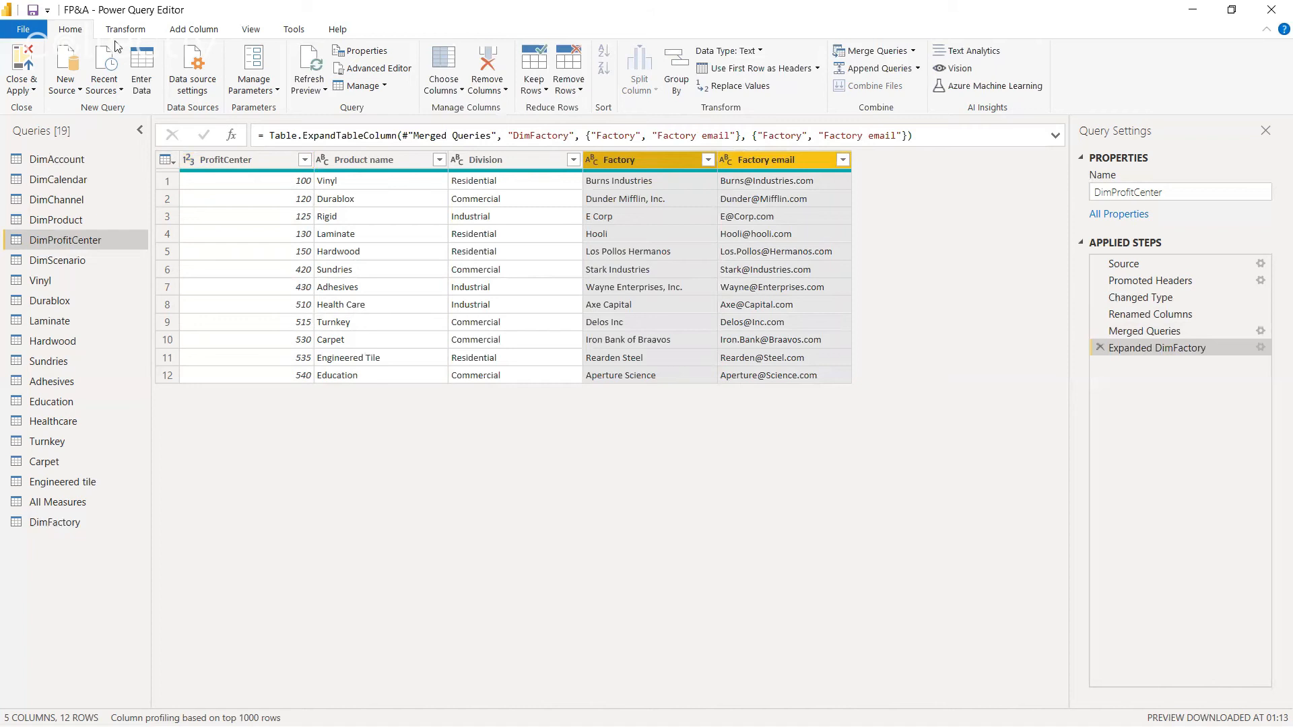
- Close the query editor, apply the changes to the model and select the Factory column in DimProfitCenter
click(19, 62)
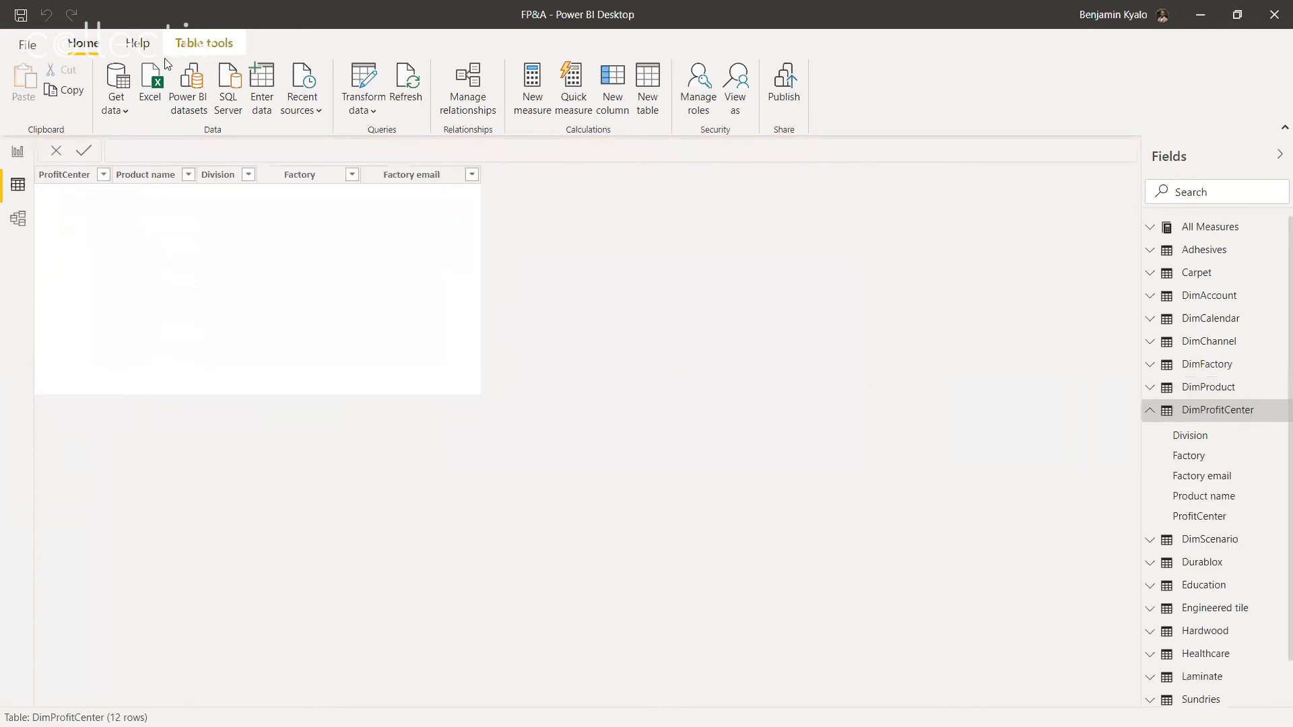
click(290, 177)
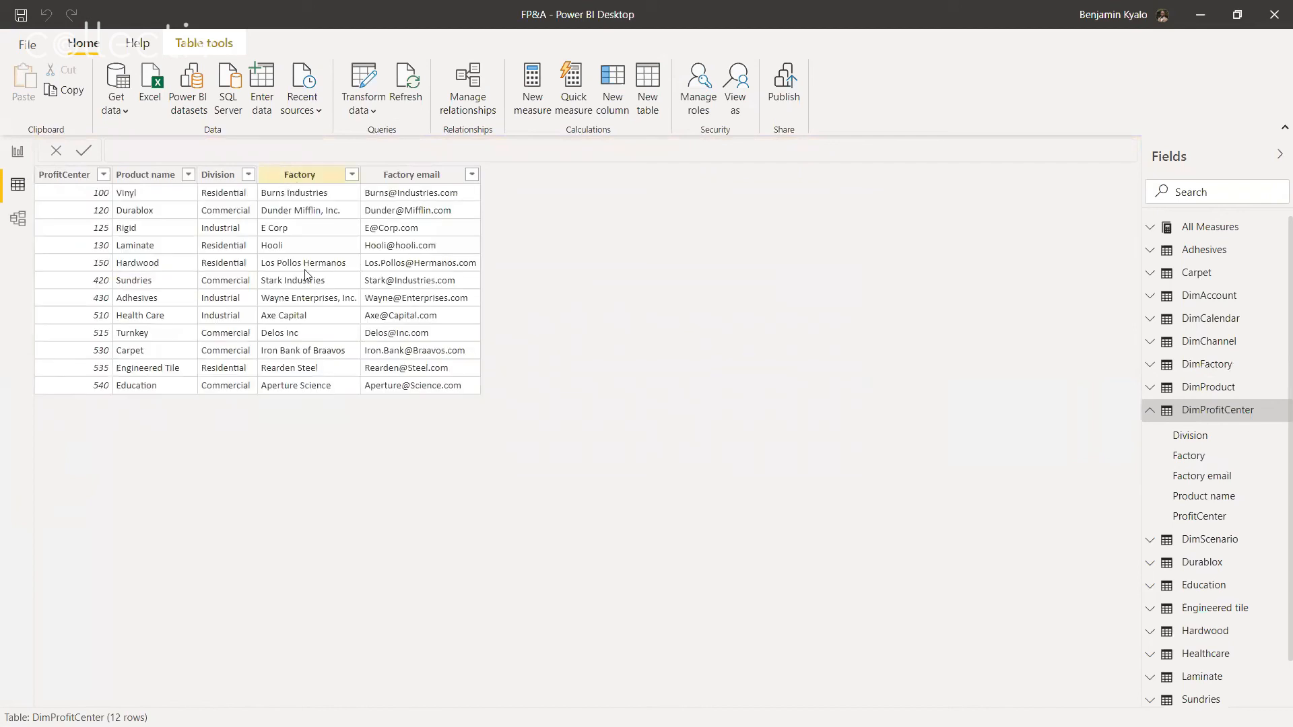